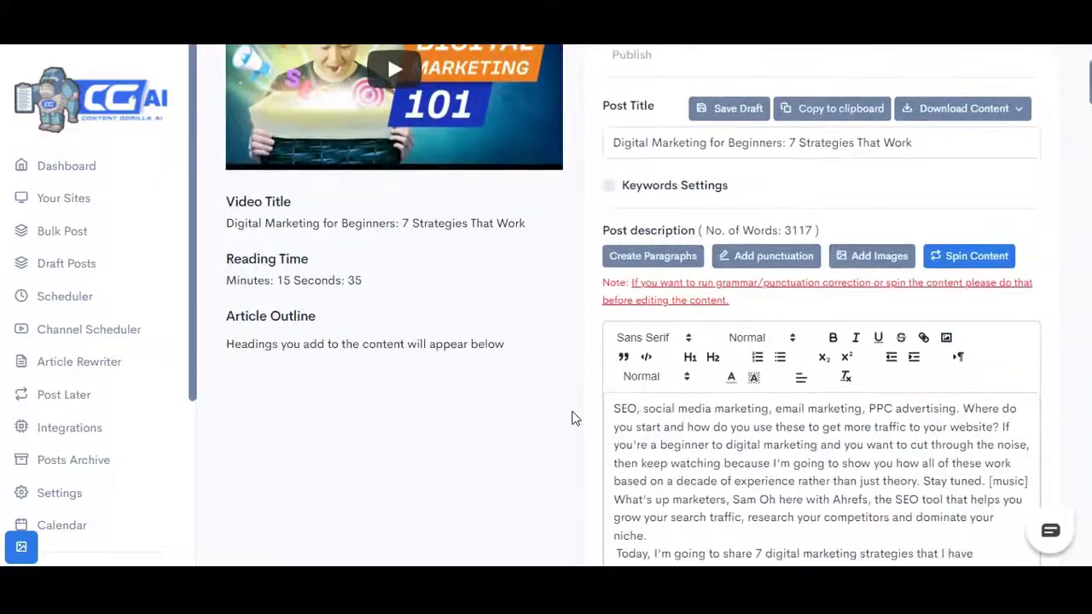
{"action": "scroll", "coordinate": [573, 418], "scroll_direction": "down", "scroll_amount": 2}
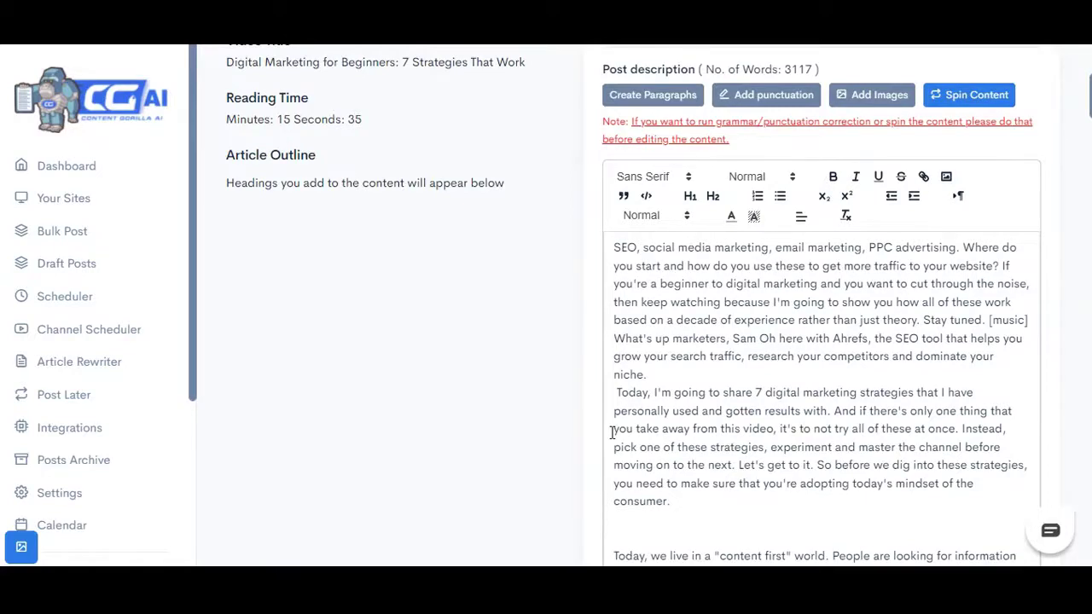
Step: Scroll to the Post description editor holding the transcript for 'Digital Marketing for Beginners: 7 Strategies That Work'
{"action": "scroll", "coordinate": [755, 378], "scroll_direction": "up", "scroll_amount": 5}
Step: Add two blank lines after 'niche.' at the end of the first paragraph
{"action": "scroll", "coordinate": [756, 390], "scroll_direction": "down", "scroll_amount": 7}
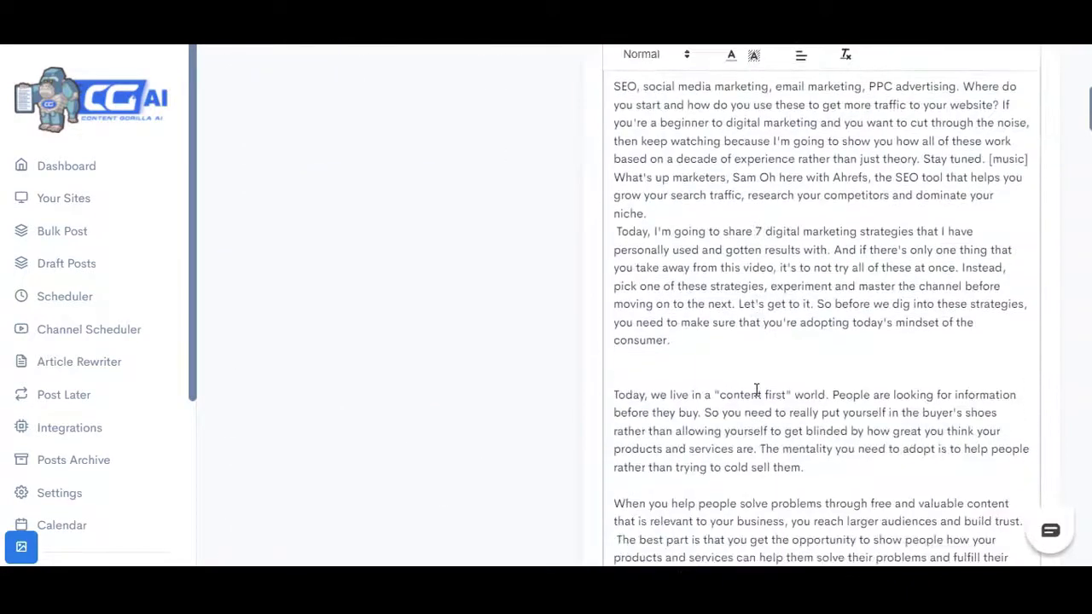
{"action": "left_click", "coordinate": [733, 355]}
{"action": "left_click", "coordinate": [665, 210]}
{"action": "key", "text": "Return"}
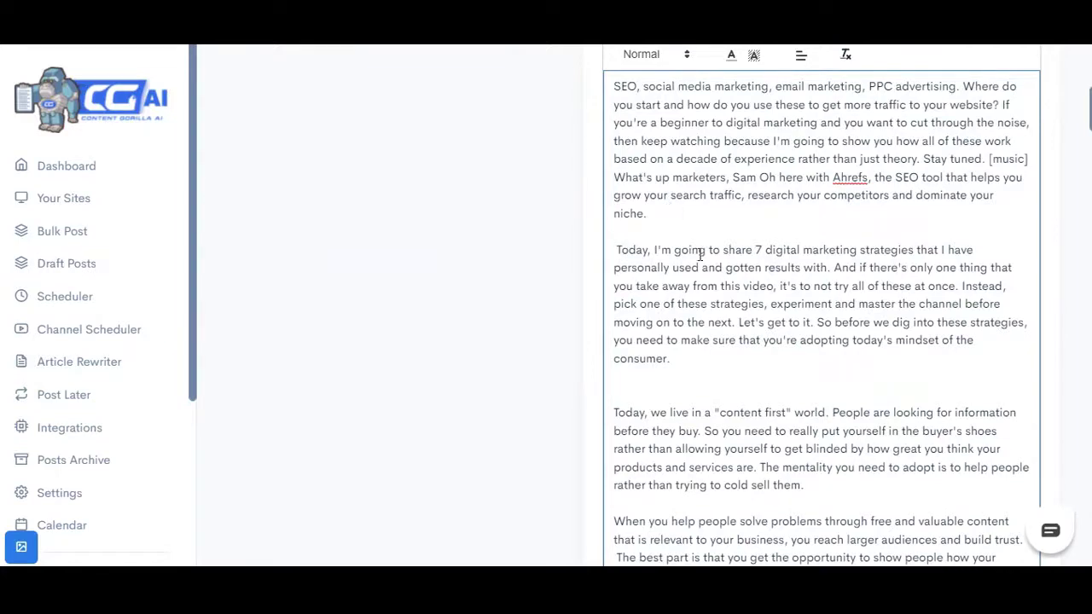
{"action": "scroll", "coordinate": [700, 254], "scroll_direction": "down", "scroll_amount": 1}
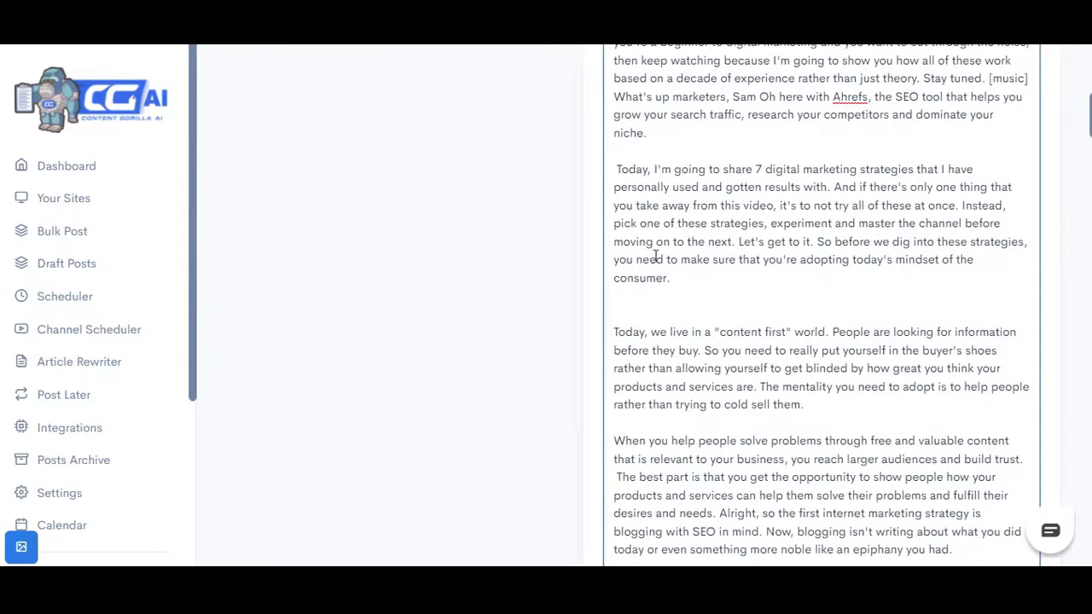
{"action": "scroll", "coordinate": [673, 277], "scroll_direction": "up", "scroll_amount": 1}
{"action": "key", "text": "Return"}
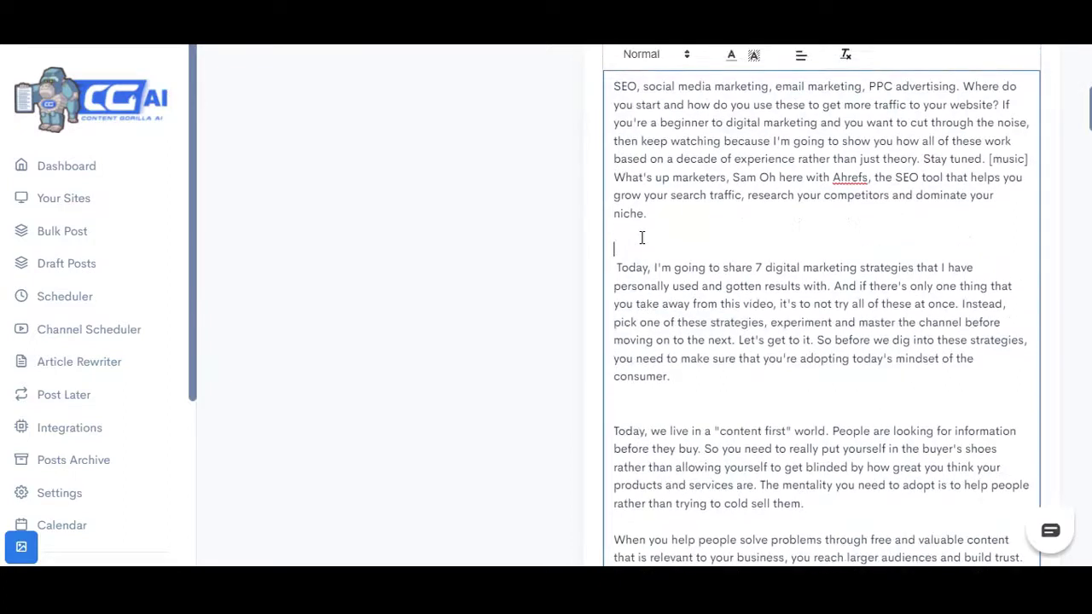
Step: Move 'Let's get to it…' into its own paragraph and select the 'Today, I'm going to share' paragraph
{"action": "left_click", "coordinate": [740, 340]}
{"action": "key", "text": "Return"}
{"action": "key", "text": "Return"}
{"action": "key", "text": "Return"}
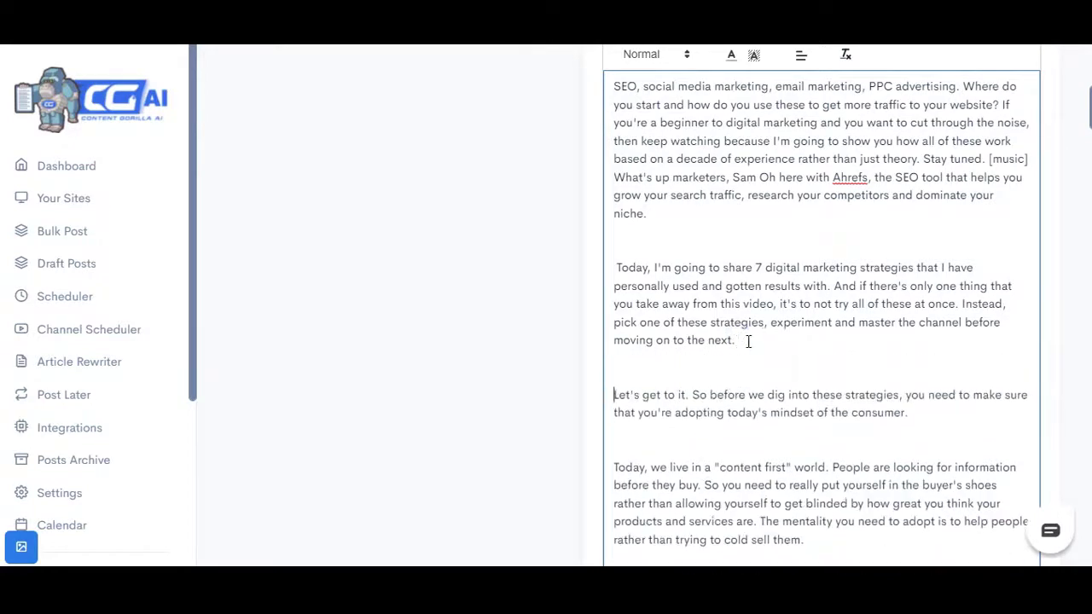
{"action": "mouse_move", "coordinate": [748, 341]}
{"action": "left_mouse_down"}
{"action": "mouse_move", "coordinate": [662, 305]}
{"action": "mouse_move", "coordinate": [617, 267]}
{"action": "mouse_move", "coordinate": [736, 340]}
{"action": "left_mouse_up"}
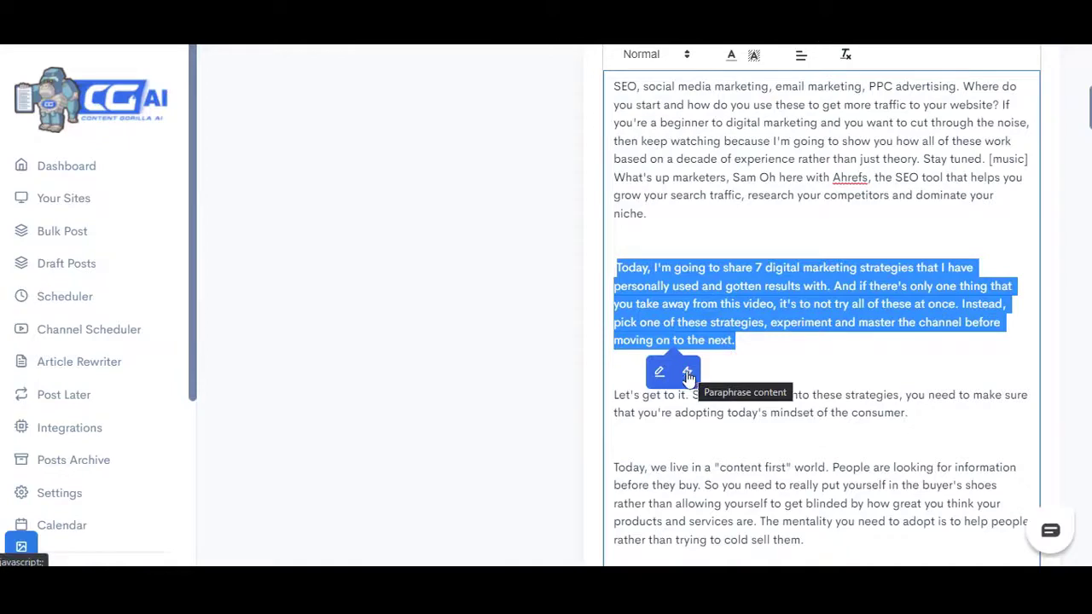
Step: AI-paraphrase the selected 'Today, I'm going to share…' paragraph and dismiss the success popup
{"action": "left_click", "coordinate": [688, 374]}
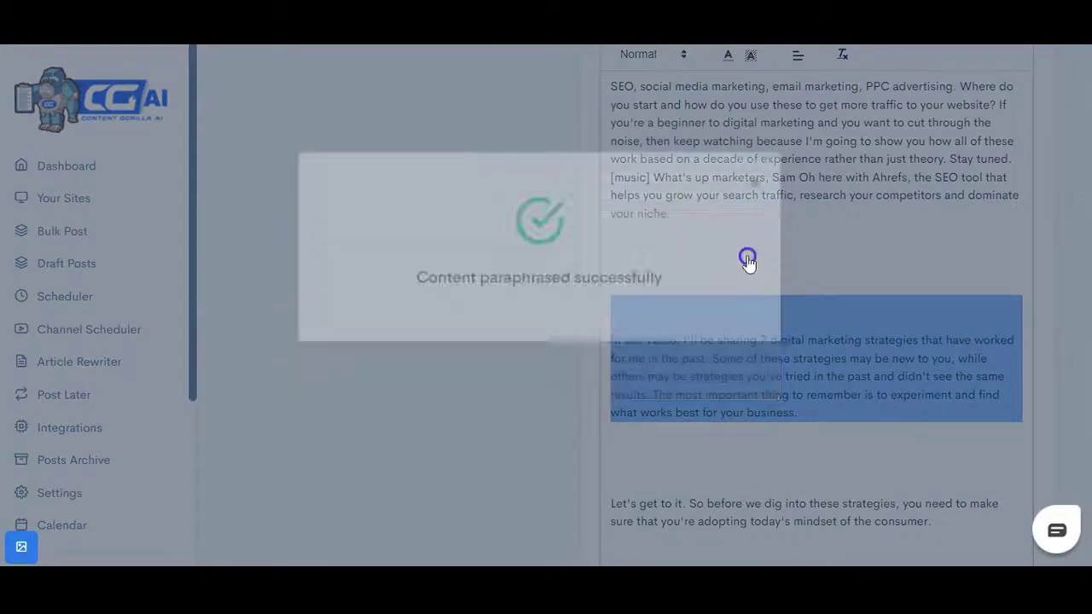
{"action": "left_click", "coordinate": [750, 249]}
{"action": "scroll", "coordinate": [648, 341], "scroll_direction": "down", "scroll_amount": 1}
{"action": "left_click", "coordinate": [671, 278]}
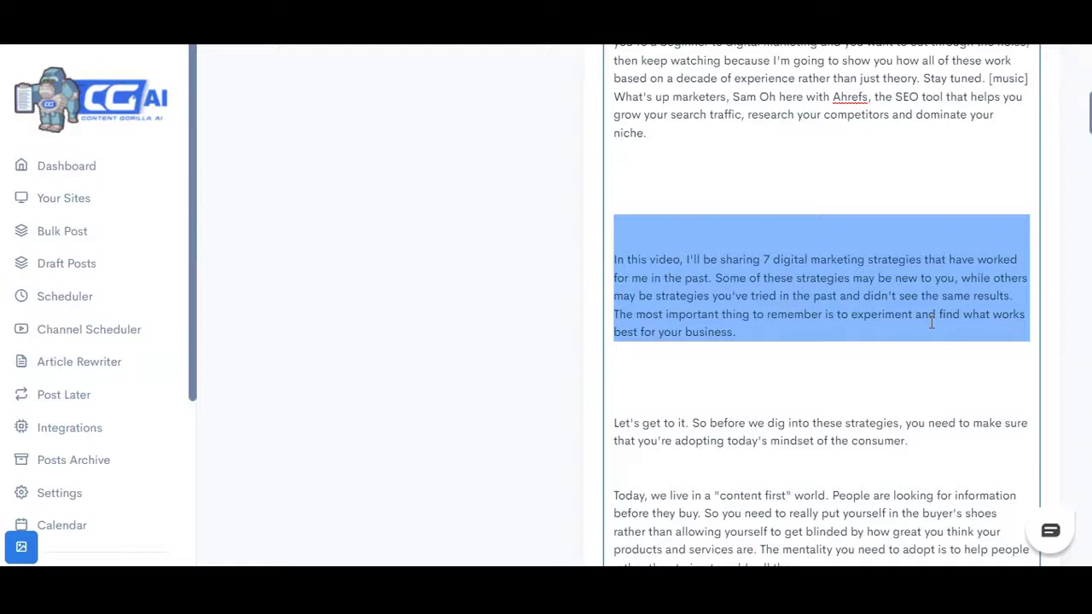
{"action": "scroll", "coordinate": [931, 322], "scroll_direction": "down", "scroll_amount": 2}
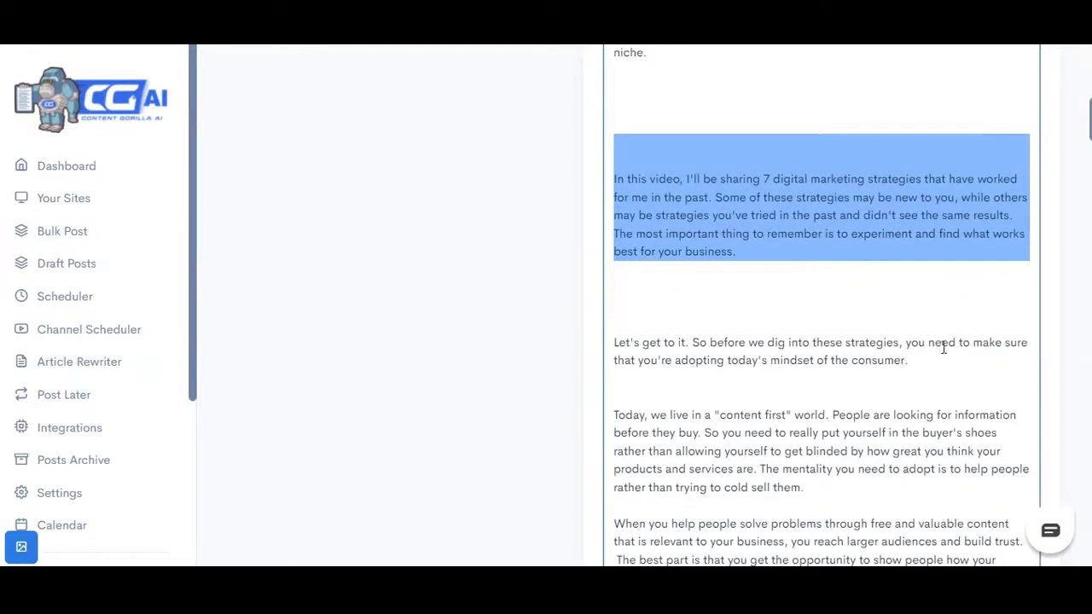
Step: Start 'People are looking…' as a new paragraph after the 'content first' sentence
{"action": "scroll", "coordinate": [945, 357], "scroll_direction": "down", "scroll_amount": 2}
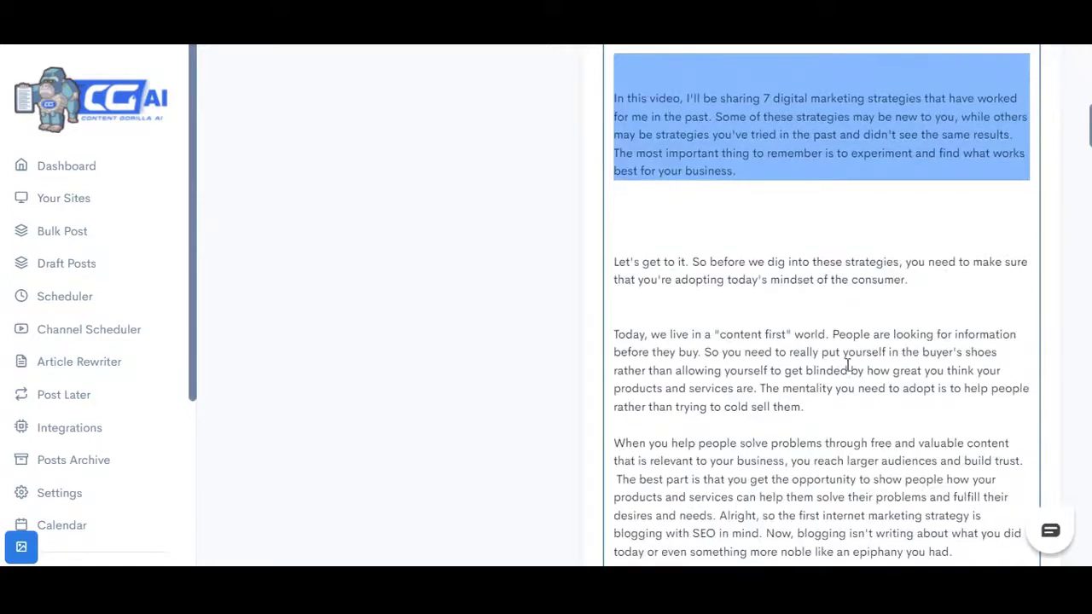
{"action": "double_click", "coordinate": [831, 335]}
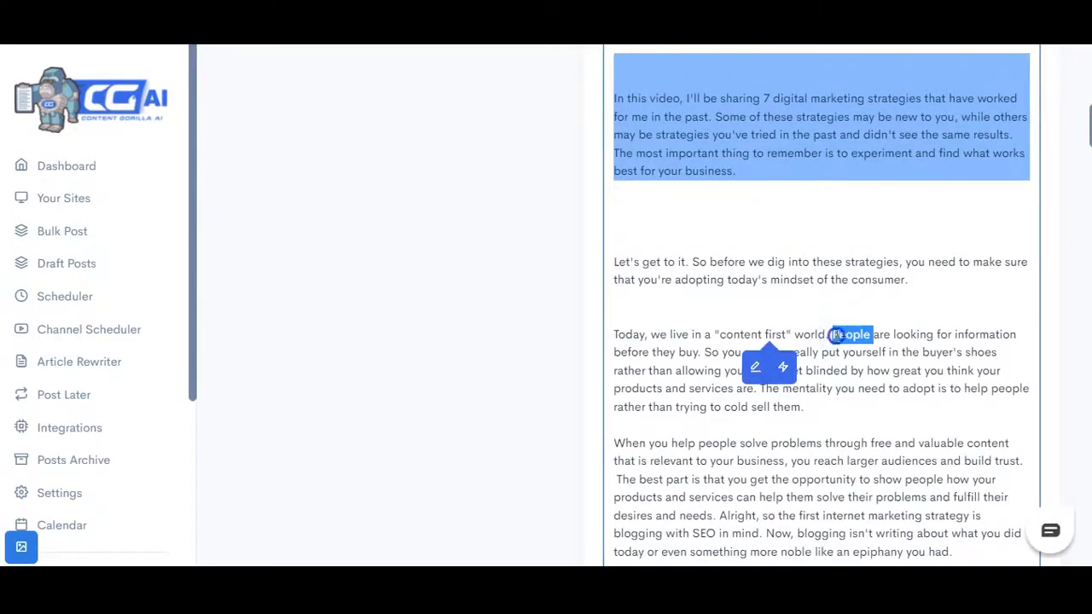
{"action": "left_click", "coordinate": [831, 335]}
{"action": "key", "text": "Return"}
{"action": "key", "text": "Return"}
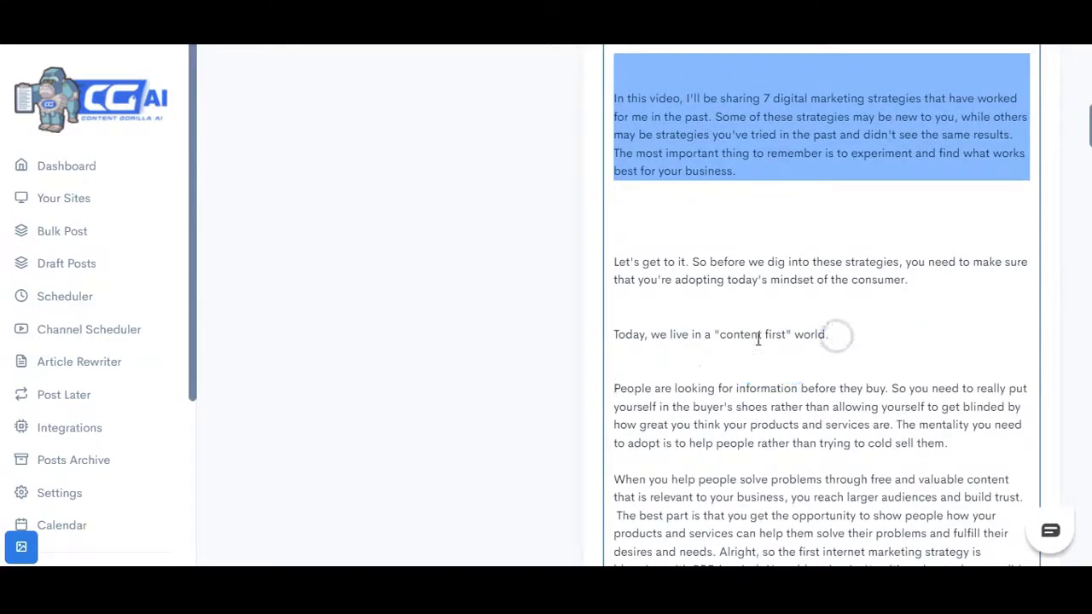
Step: AI-expand the 'Today, we live in a "content first" world.' sentence in a professional tone
{"action": "left_click_drag", "start_coordinate": [611, 334], "coordinate": [834, 335]}
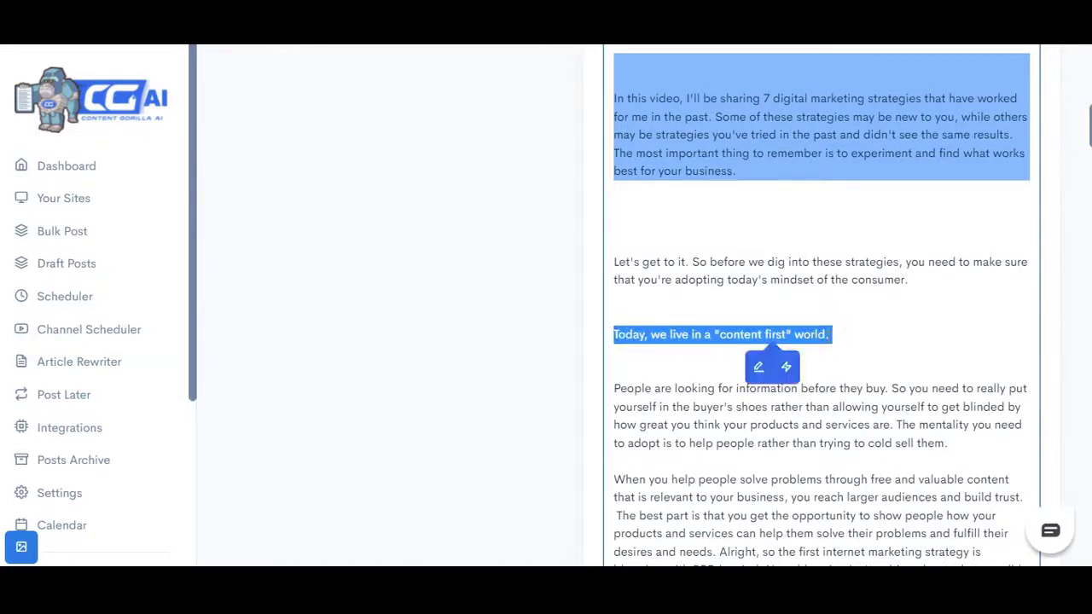
{"action": "left_click", "coordinate": [823, 338]}
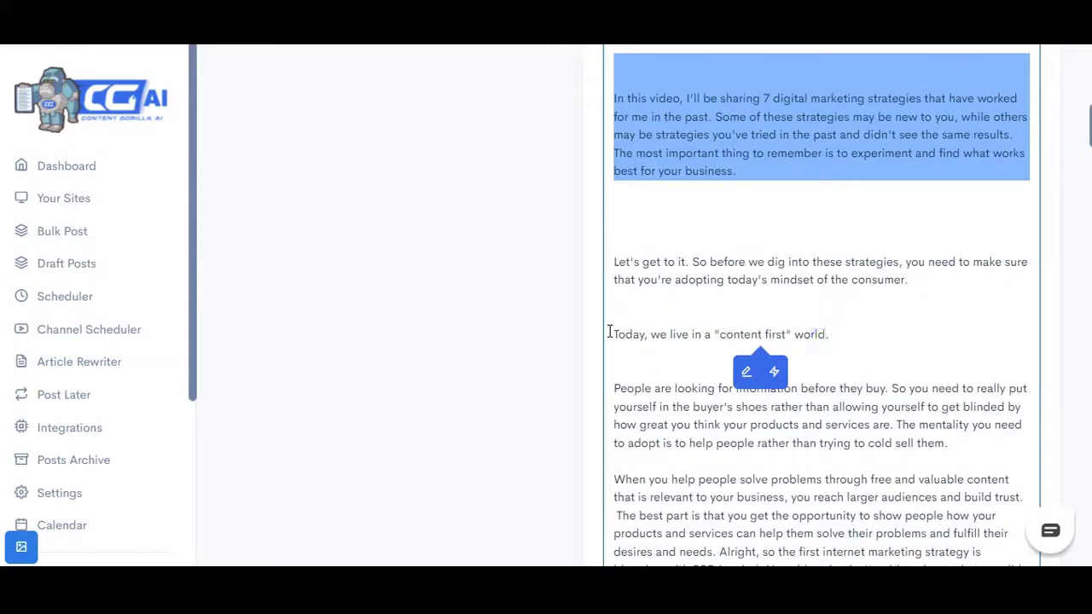
{"action": "left_click_drag", "start_coordinate": [611, 334], "coordinate": [828, 334]}
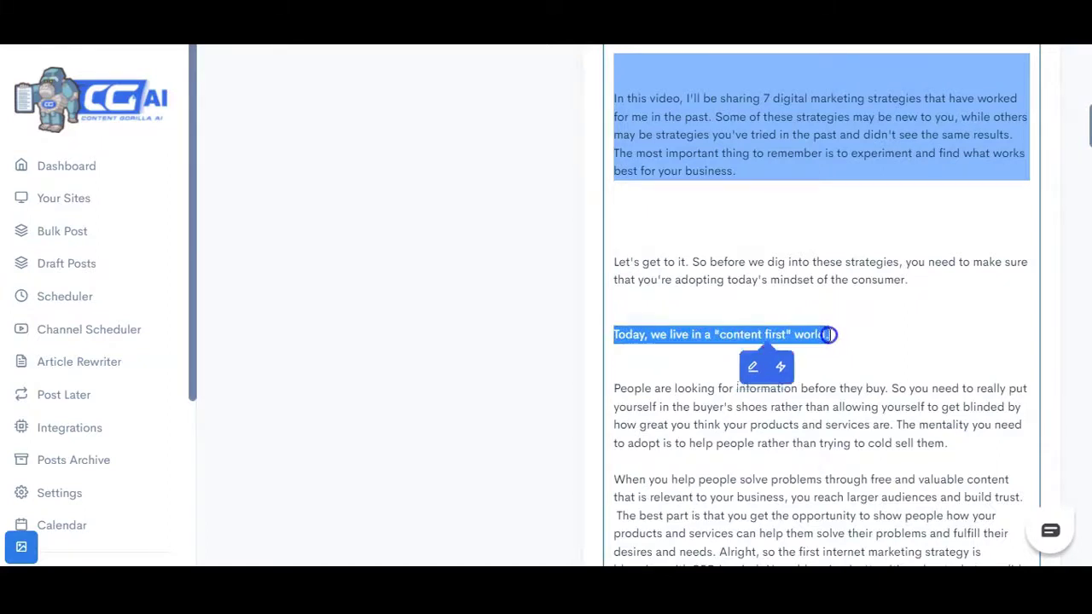
{"action": "left_click", "coordinate": [760, 370]}
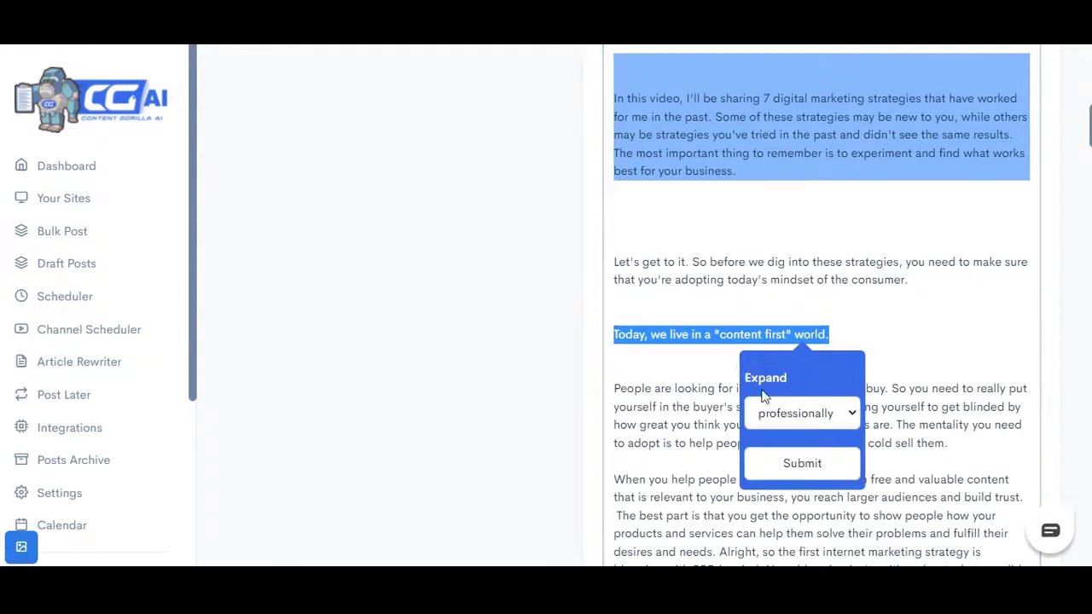
{"action": "left_click", "coordinate": [784, 419]}
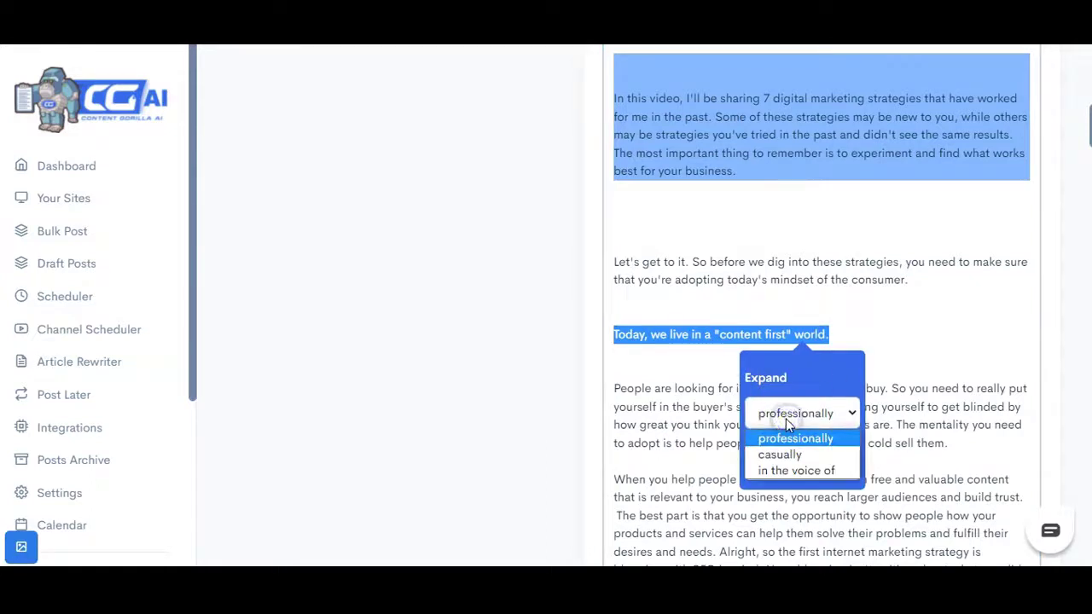
{"action": "left_click", "coordinate": [786, 419]}
{"action": "left_click", "coordinate": [795, 423]}
{"action": "left_click", "coordinate": [794, 440]}
{"action": "left_click", "coordinate": [810, 464]}
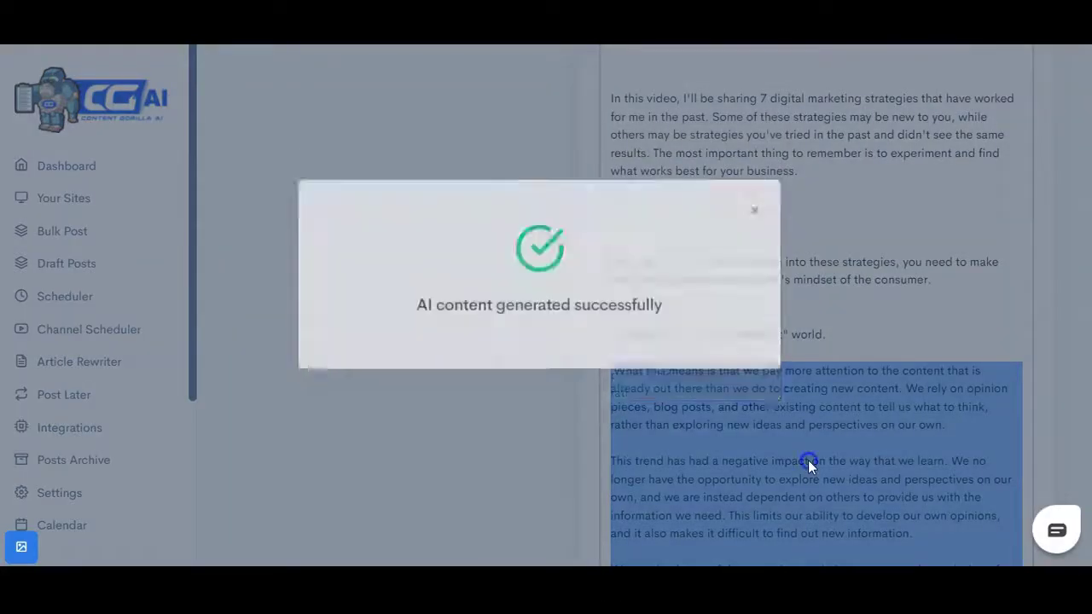
Step: Place the caret below the expanded paragraphs and scroll through the rest of the article
{"action": "scroll", "coordinate": [772, 427], "scroll_direction": "down", "scroll_amount": 2}
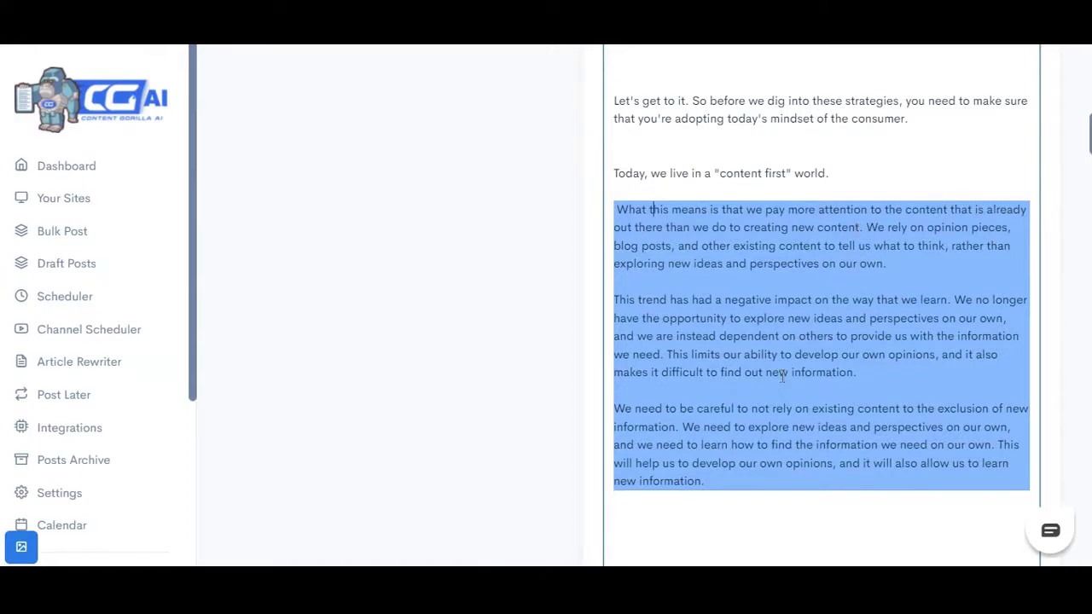
{"action": "scroll", "coordinate": [781, 376], "scroll_direction": "down", "scroll_amount": 1}
{"action": "scroll", "coordinate": [781, 375], "scroll_direction": "up", "scroll_amount": 1}
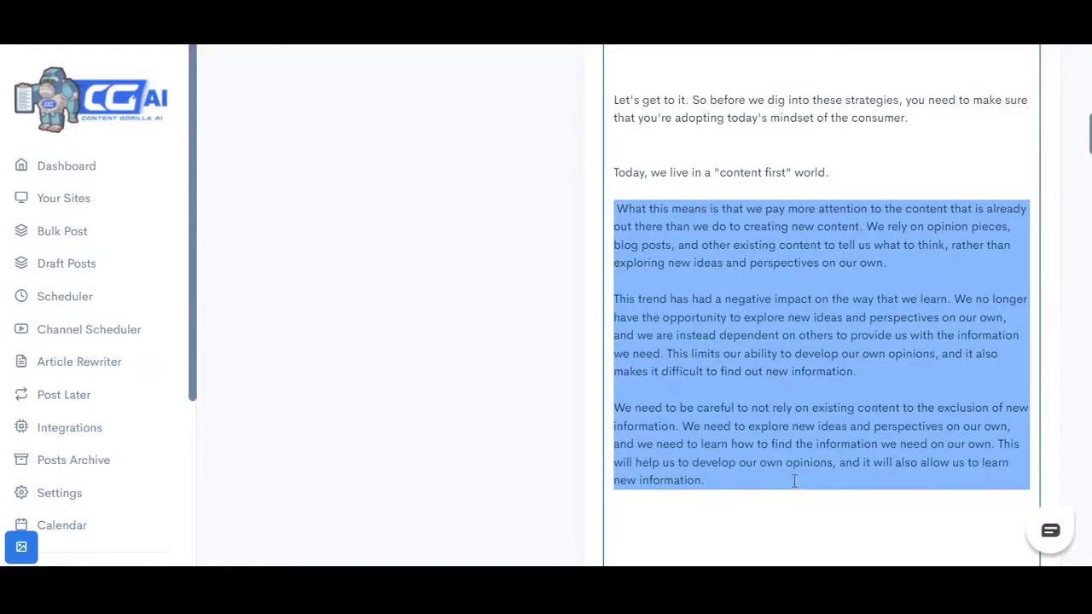
{"action": "scroll", "coordinate": [794, 477], "scroll_direction": "down", "scroll_amount": 3}
{"action": "left_click", "coordinate": [676, 359]}
{"action": "scroll", "coordinate": [678, 361], "scroll_direction": "up", "scroll_amount": 2}
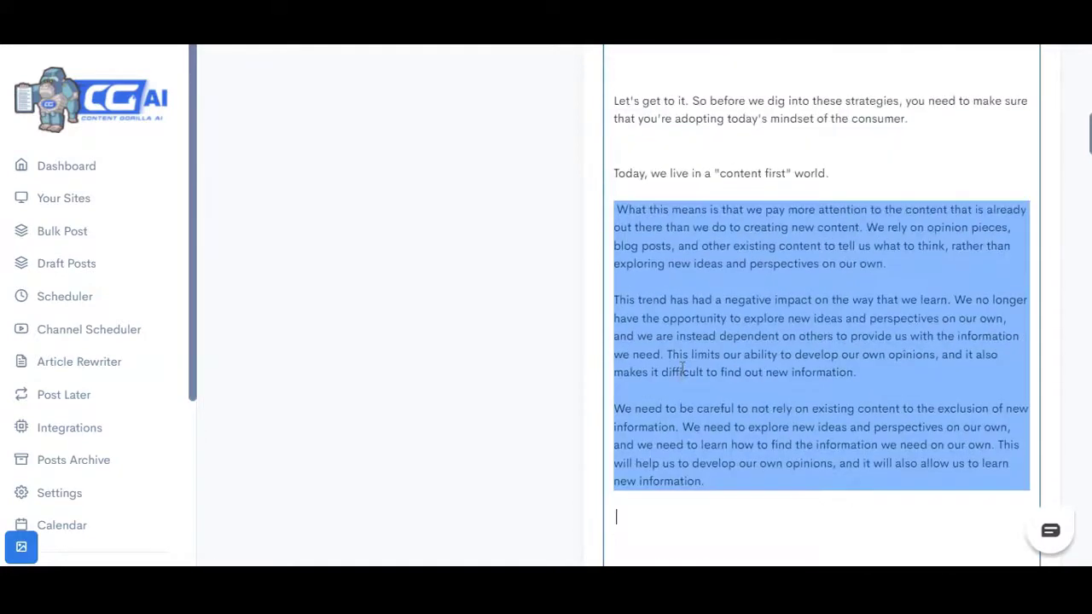
{"action": "scroll", "coordinate": [681, 363], "scroll_direction": "down", "scroll_amount": 1}
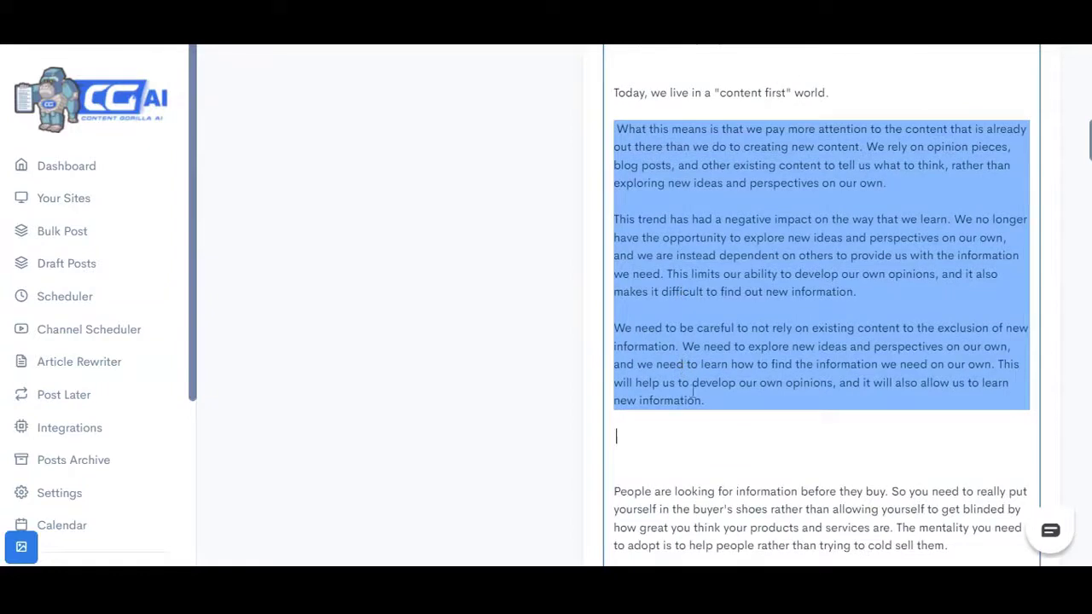
{"action": "scroll", "coordinate": [700, 421], "scroll_direction": "down", "scroll_amount": 1}
{"action": "scroll", "coordinate": [772, 462], "scroll_direction": "down", "scroll_amount": 1}
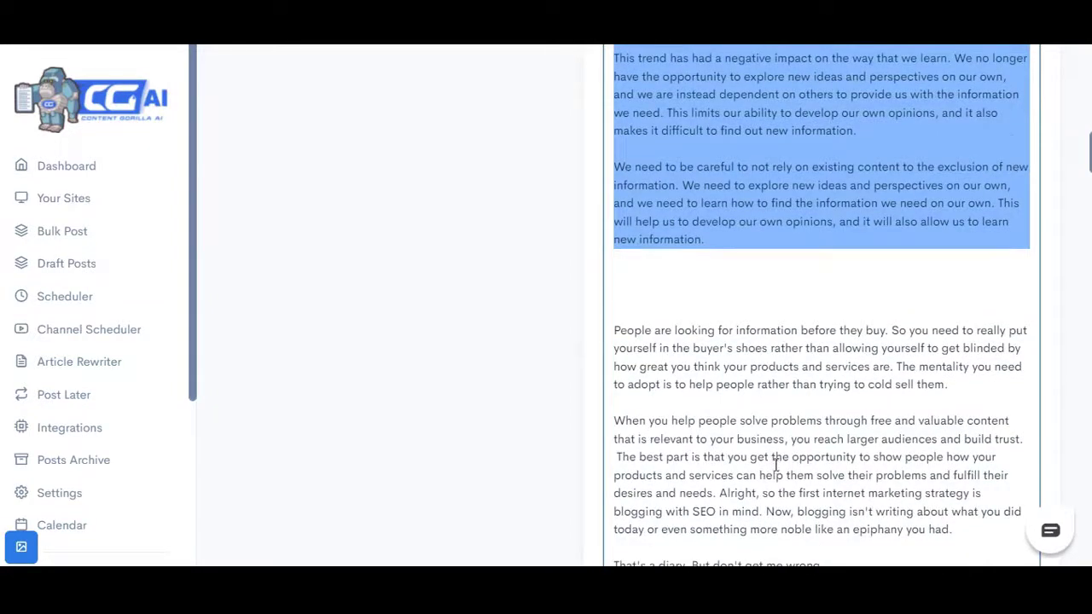
{"action": "scroll", "coordinate": [776, 465], "scroll_direction": "down", "scroll_amount": 5}
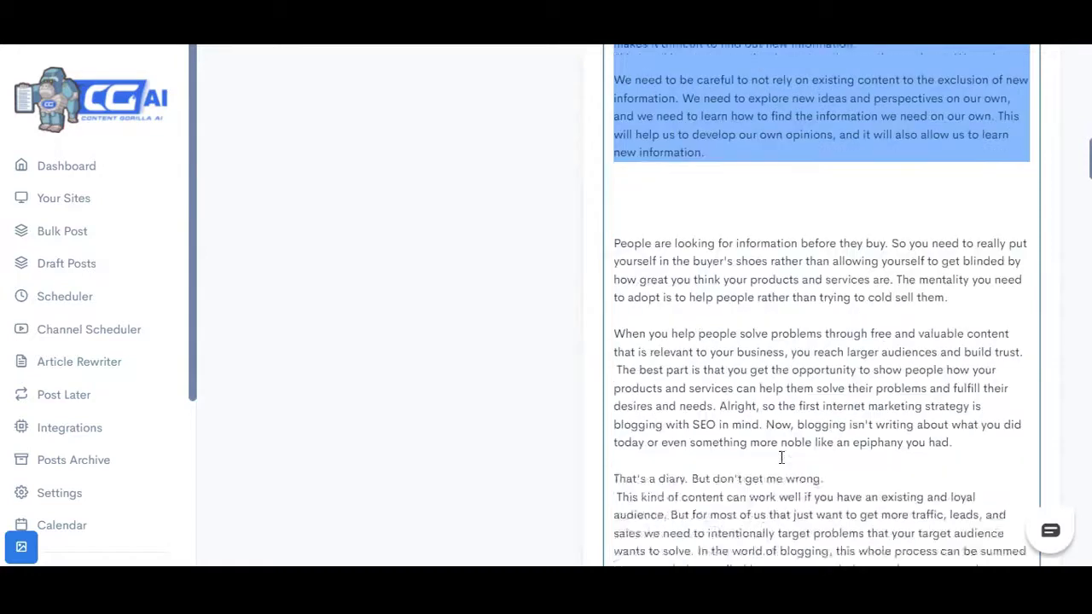
{"action": "scroll", "coordinate": [782, 458], "scroll_direction": "down", "scroll_amount": 2}
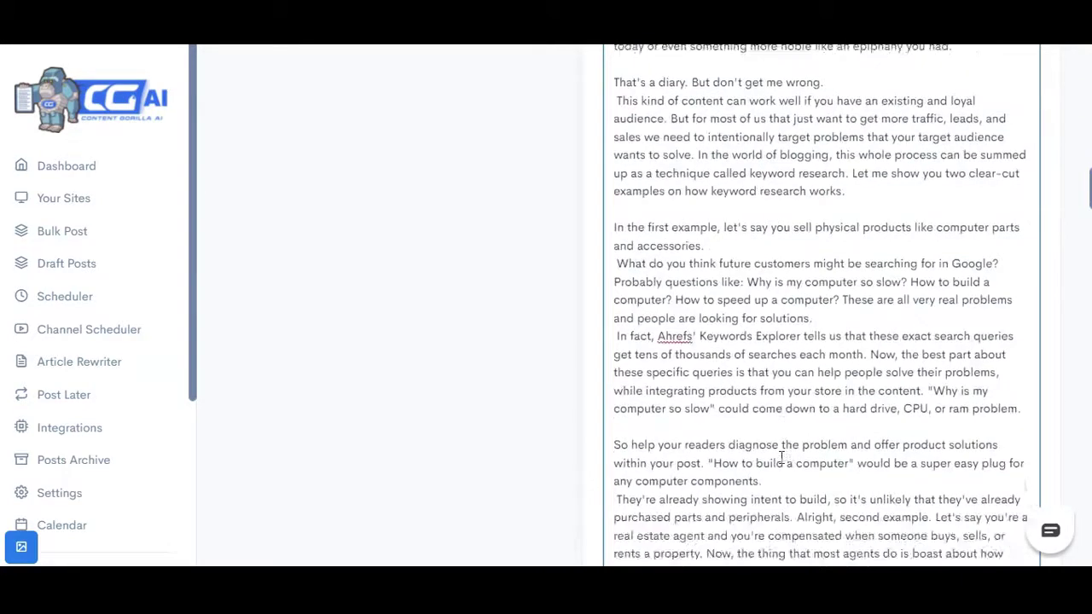
{"action": "scroll", "coordinate": [781, 458], "scroll_direction": "down", "scroll_amount": 2}
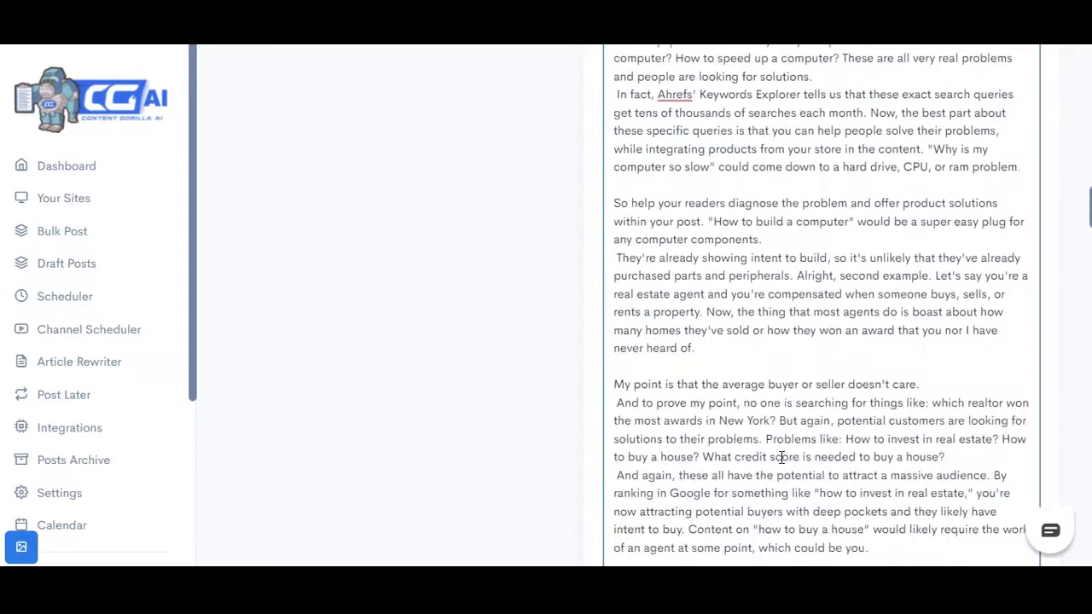
{"action": "scroll", "coordinate": [781, 458], "scroll_direction": "down", "scroll_amount": 2}
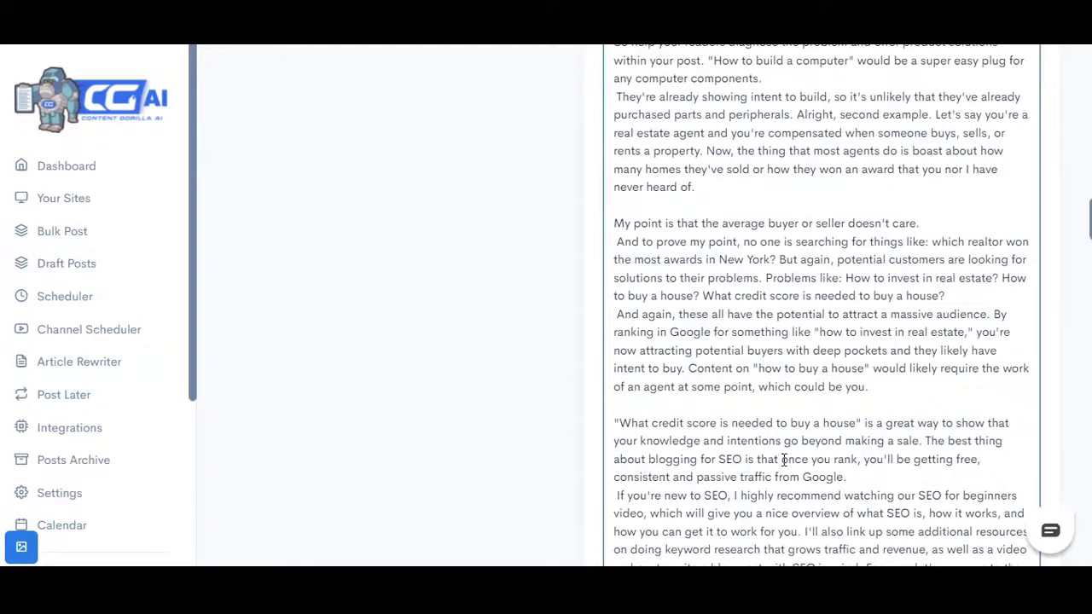
{"action": "scroll", "coordinate": [781, 458], "scroll_direction": "down", "scroll_amount": 3}
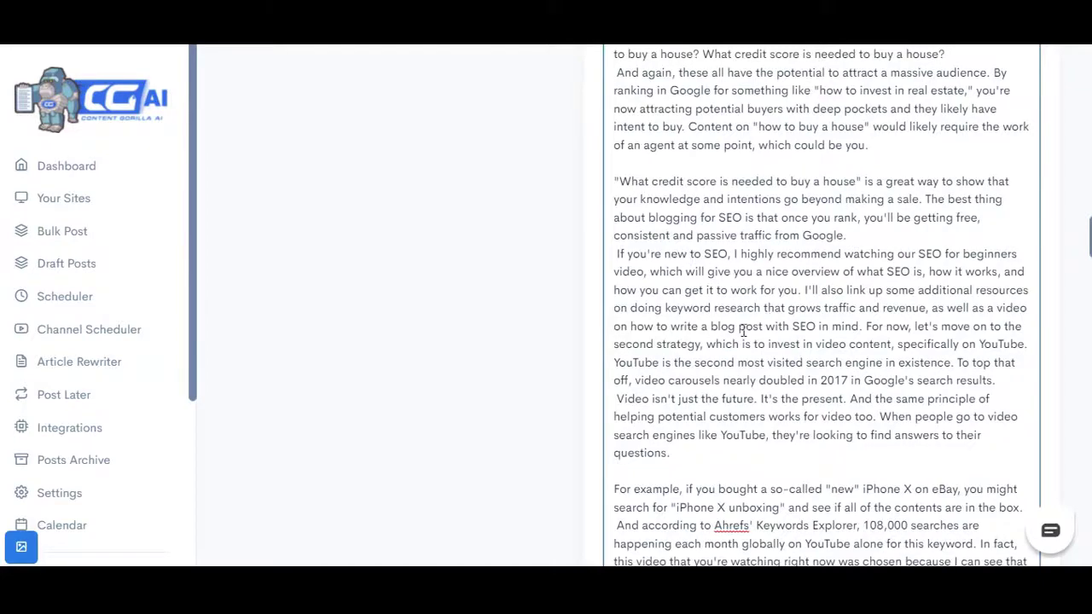
Step: Add the heading 'How to do content marketing' after the YouTube paragraph
{"action": "scroll", "coordinate": [679, 304], "scroll_direction": "down", "scroll_amount": 2}
{"action": "left_click", "coordinate": [720, 378]}
{"action": "key", "text": "Return"}
{"action": "key", "text": "Return"}
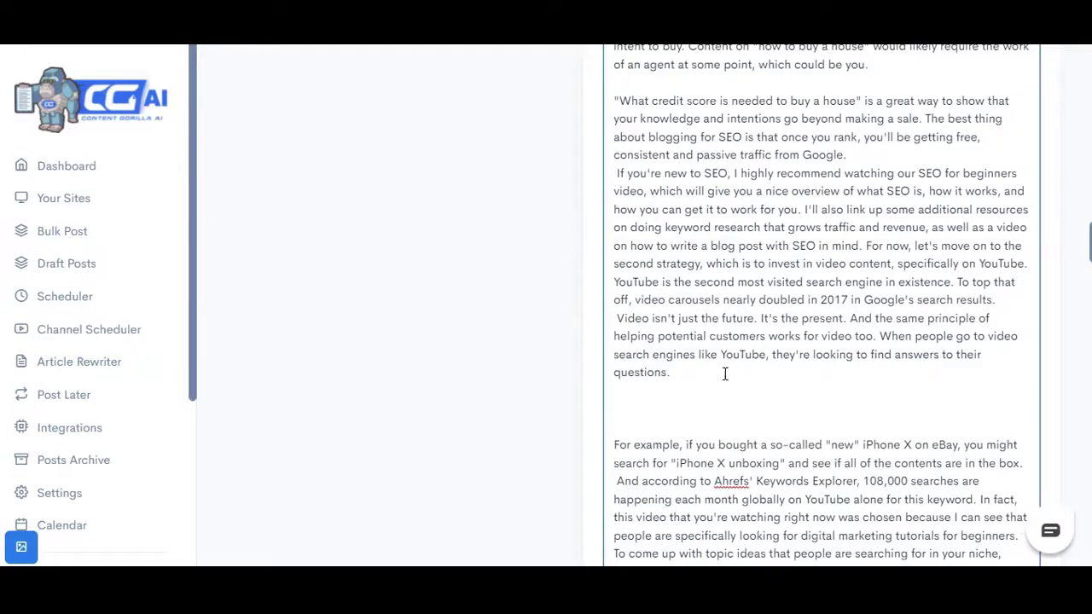
{"action": "type", "text": "How to do content marketing"}
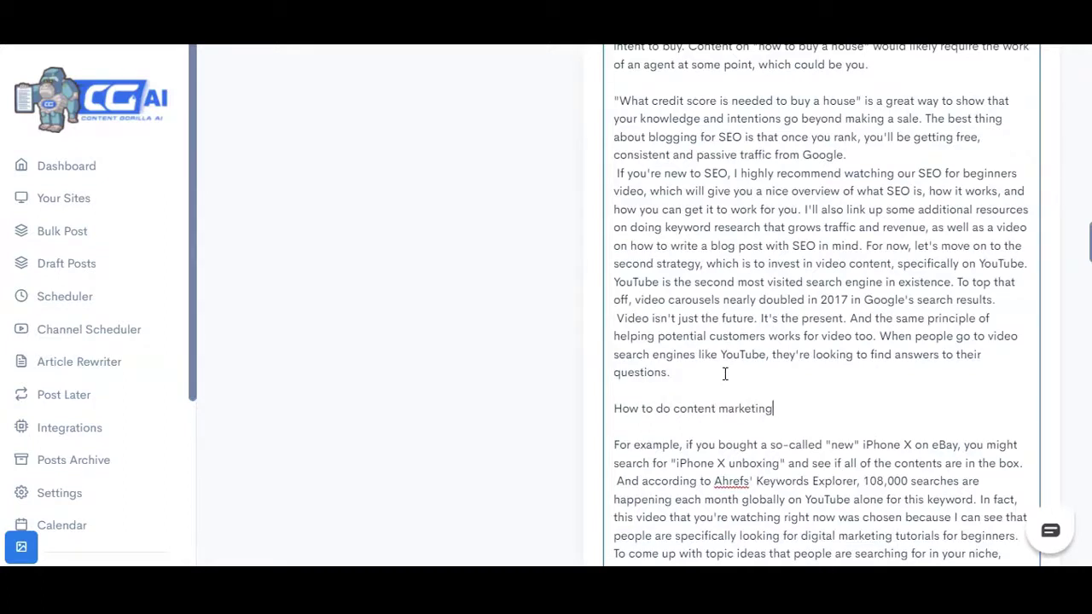
Step: AI-expand the 'How to do content marketing' heading in a named marketer's voice
{"action": "key", "text": "shift+Up"}
{"action": "left_click", "coordinate": [727, 373]}
{"action": "left_click_drag", "start_coordinate": [773, 408], "coordinate": [612, 415]}
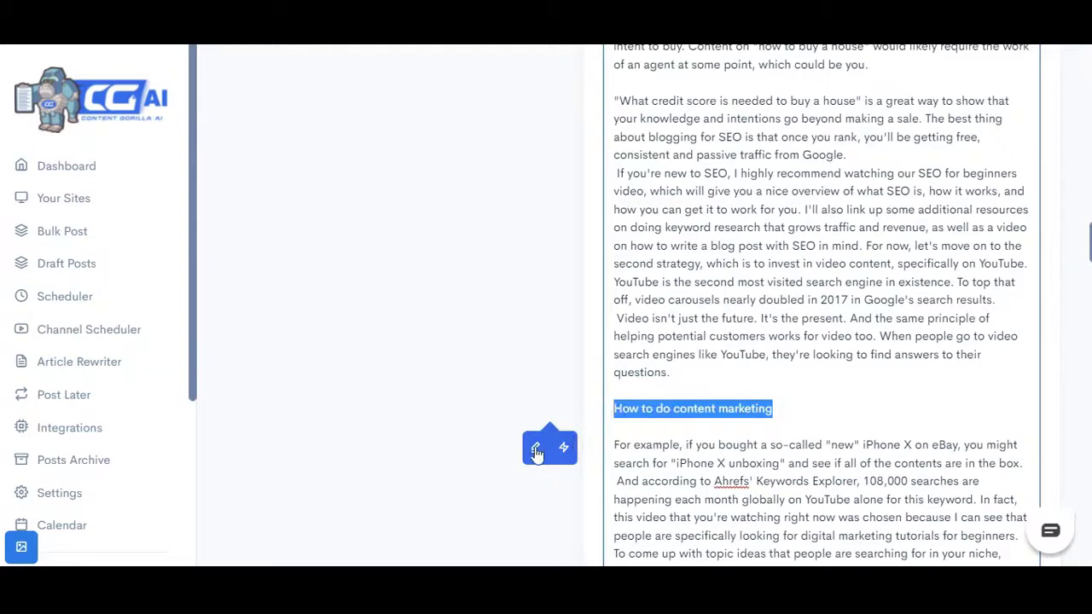
{"action": "left_click", "coordinate": [563, 447]}
{"action": "left_click", "coordinate": [561, 492]}
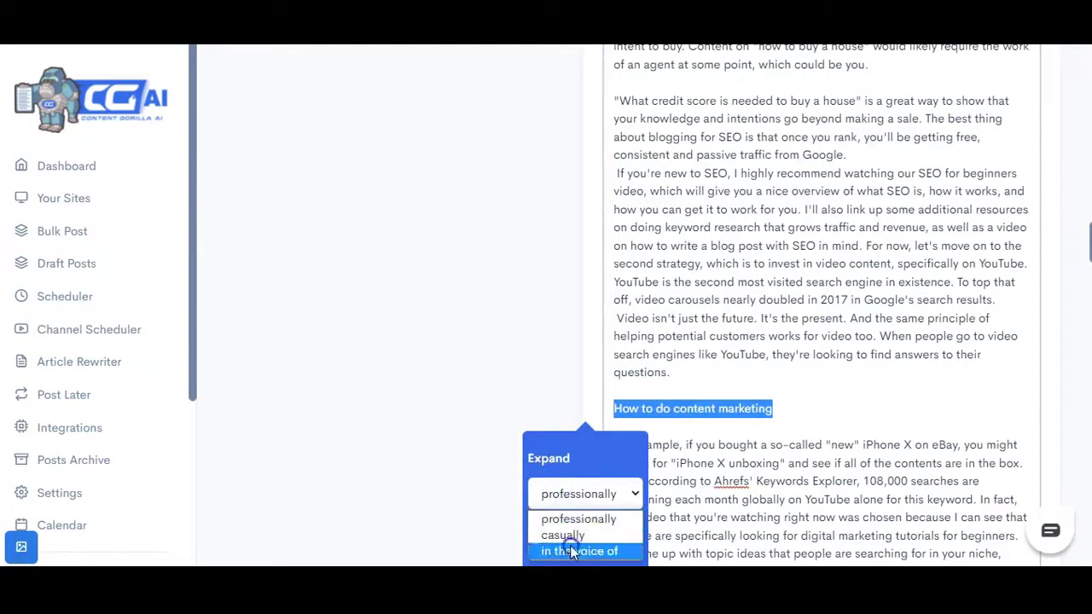
{"action": "left_click", "coordinate": [570, 551]}
{"action": "scroll", "coordinate": [588, 529], "scroll_direction": "down", "scroll_amount": 1}
{"action": "left_click", "coordinate": [611, 459]}
{"action": "type", "text": "Neil Patel"}
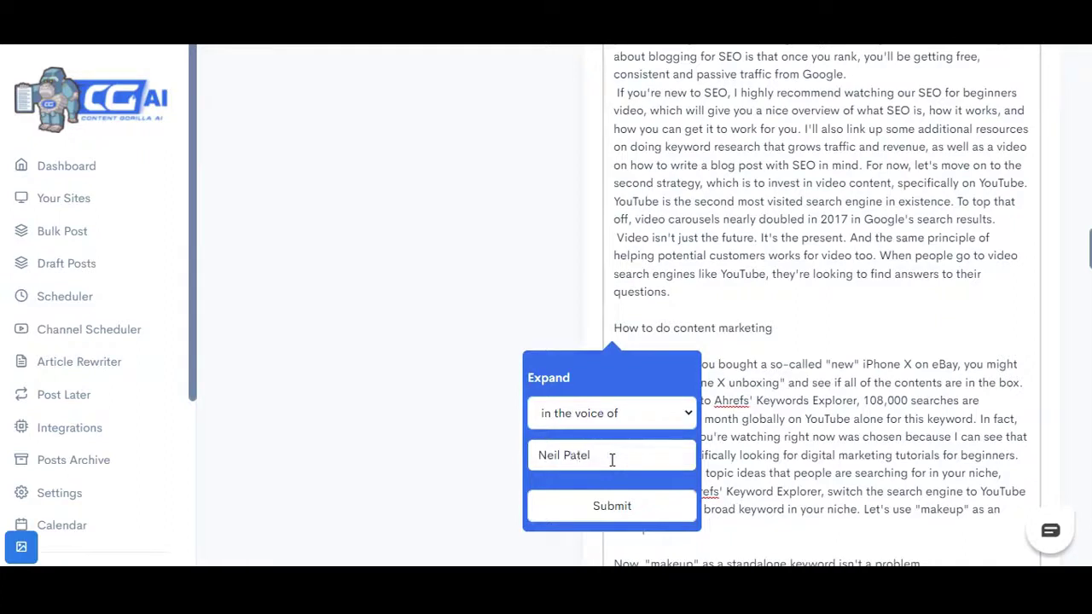
{"action": "left_click", "coordinate": [612, 507]}
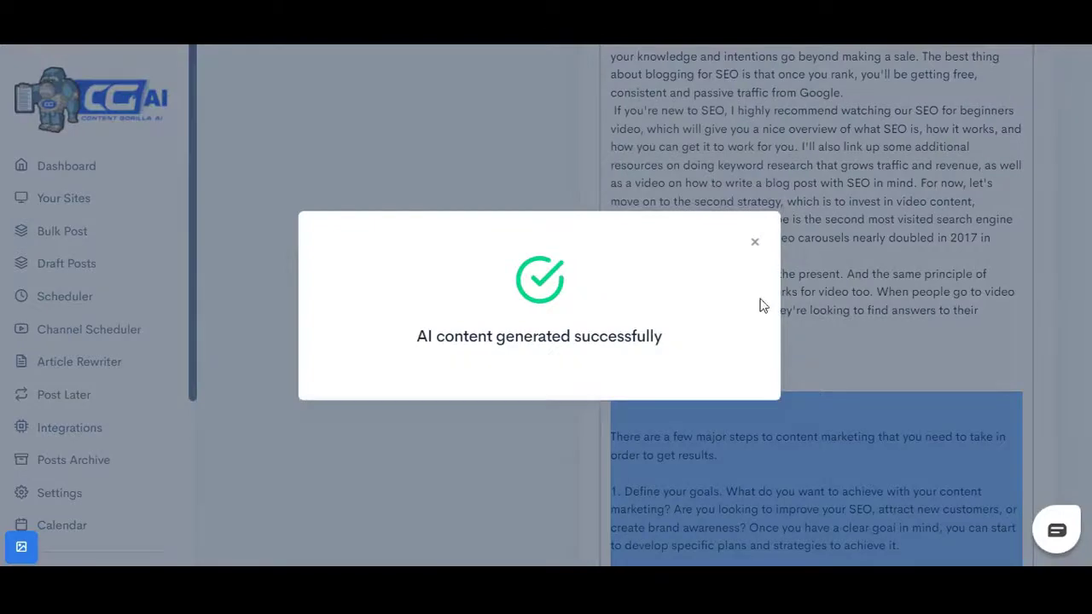
Step: Close the success popup and review the three generated steps, ending 'Get your content published.'
{"action": "left_click", "coordinate": [755, 248]}
{"action": "scroll", "coordinate": [783, 435], "scroll_direction": "down", "scroll_amount": 3}
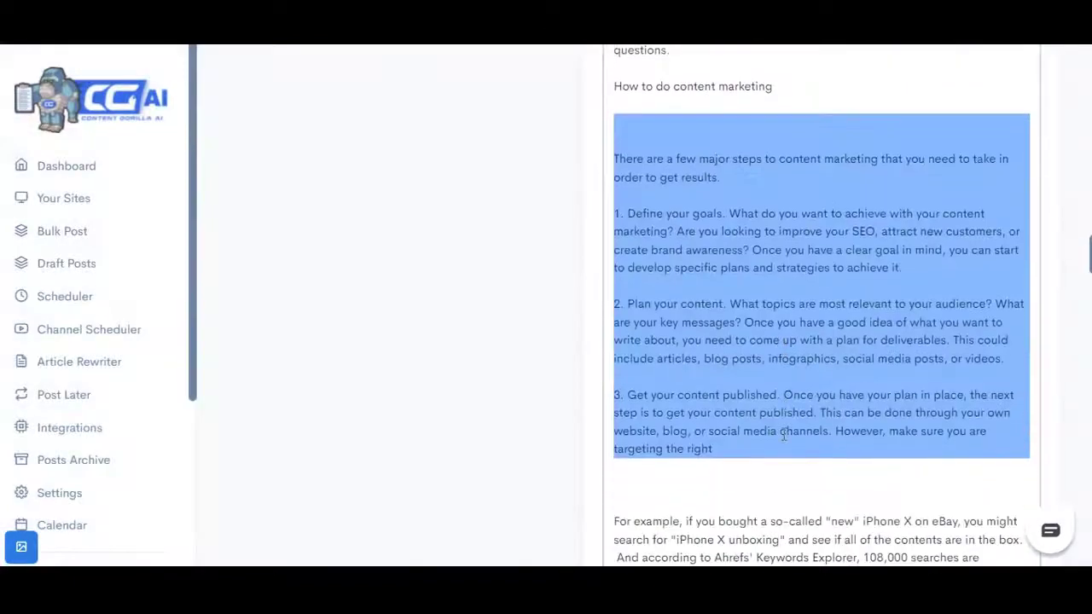
{"action": "scroll", "coordinate": [780, 440], "scroll_direction": "up", "scroll_amount": 1}
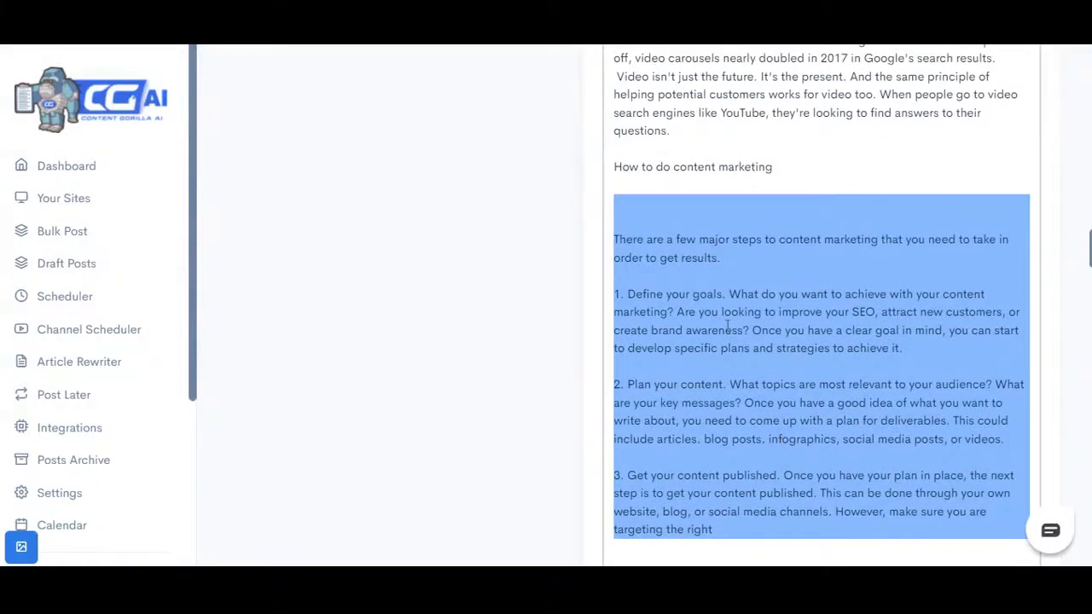
{"action": "scroll", "coordinate": [726, 328], "scroll_direction": "down", "scroll_amount": 1}
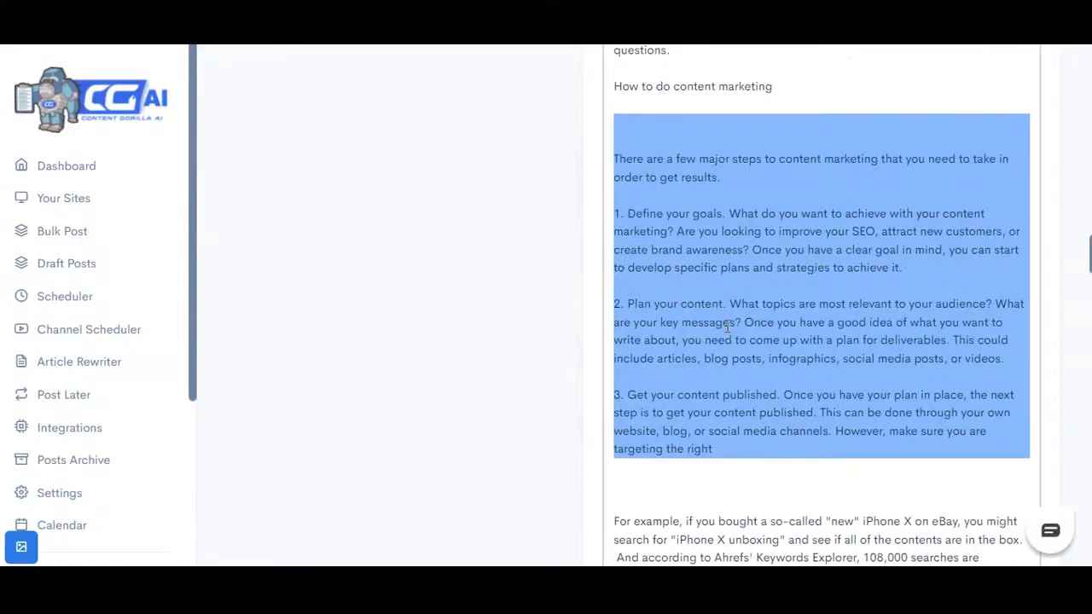
{"action": "scroll", "coordinate": [727, 326], "scroll_direction": "up", "scroll_amount": 1}
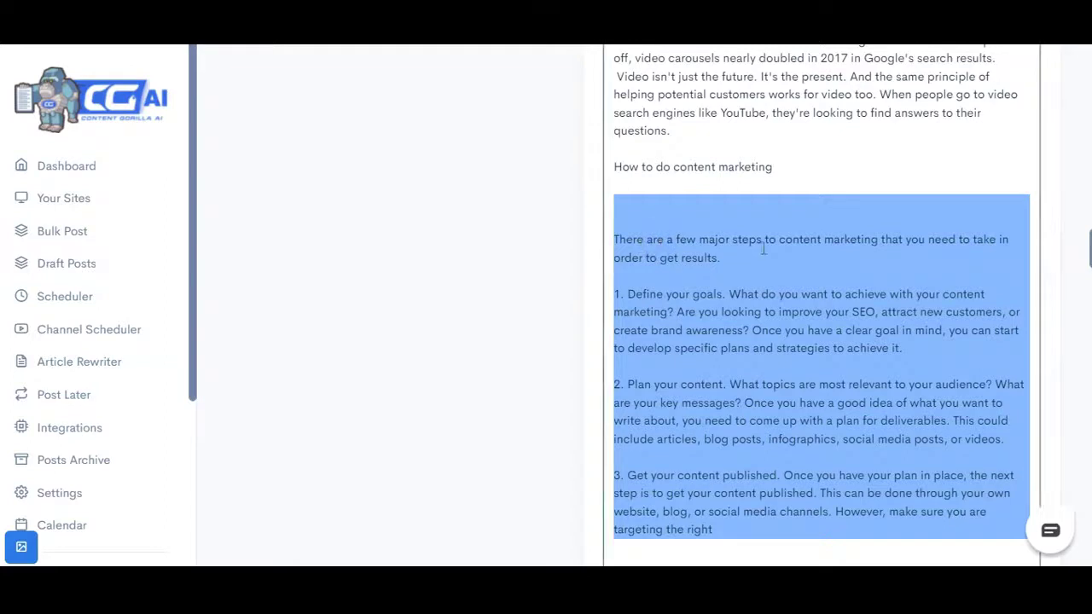
{"action": "scroll", "coordinate": [763, 246], "scroll_direction": "down", "scroll_amount": 1}
{"action": "scroll", "coordinate": [763, 247], "scroll_direction": "up", "scroll_amount": 1}
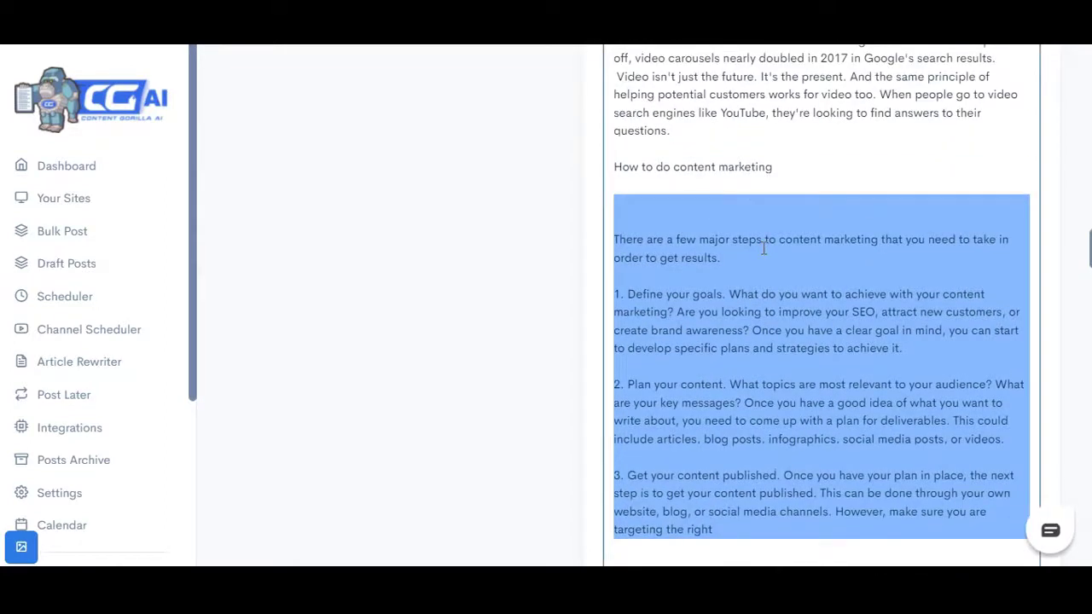